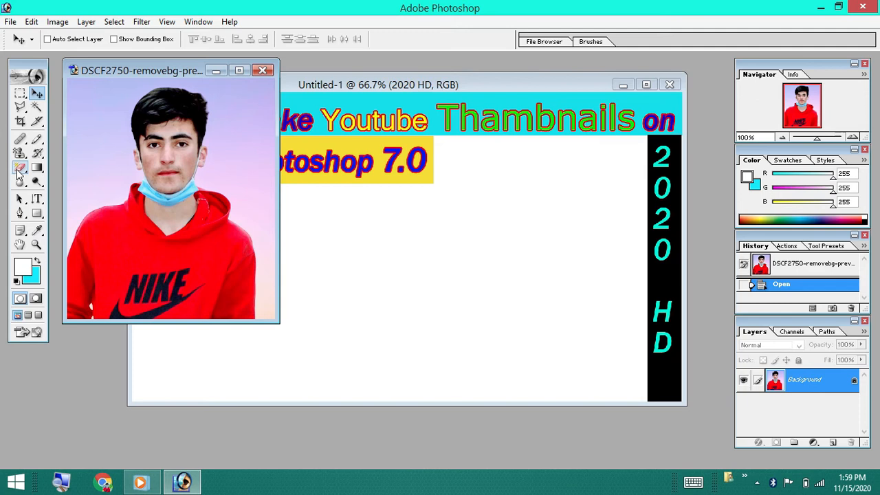
# Erase the pink and purple background around the young man in the portrait photo with the Magic Eraser
pyautogui.click(89, 158)
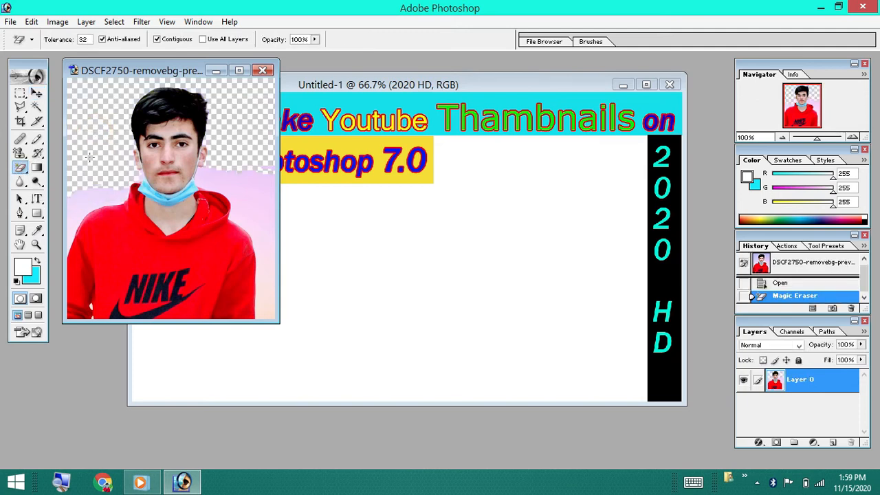
pyautogui.click(77, 204)
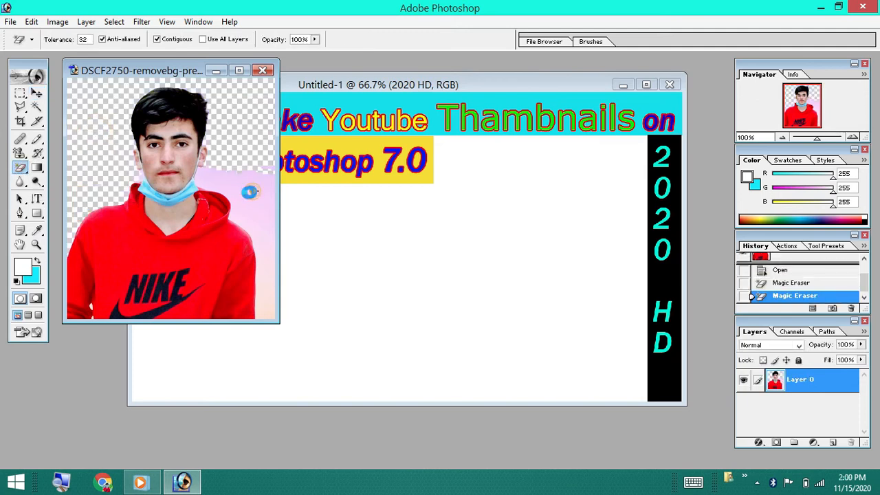
pyautogui.click(249, 192)
pyautogui.click(264, 300)
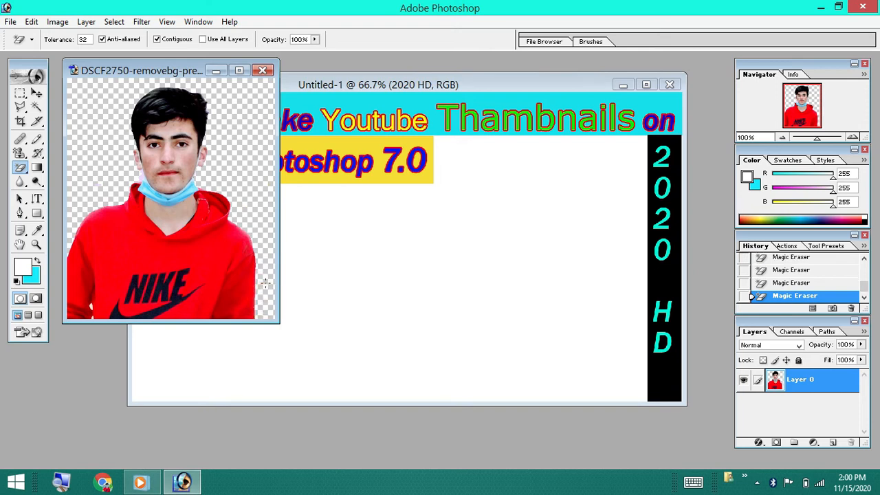
# Move the portrait cutout into the lower-left corner of the Untitled-1 thumbnail and minimize the portrait's source document
pyautogui.click(37, 92)
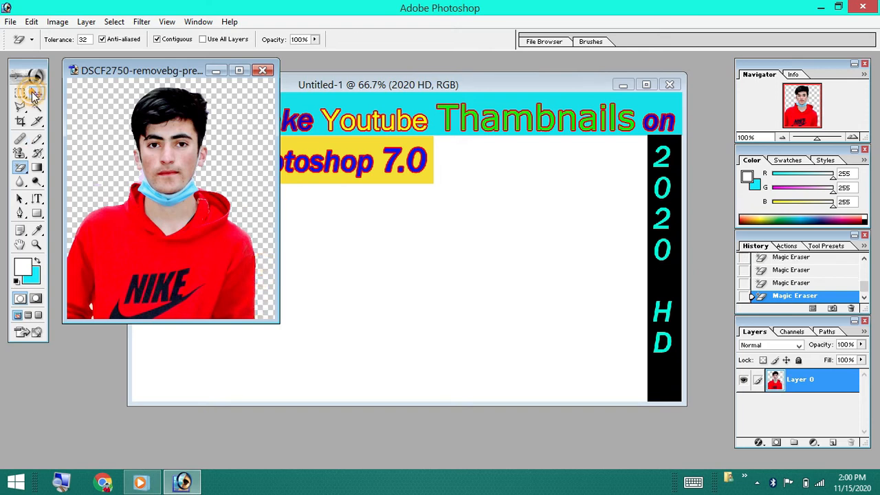
pyautogui.moveTo(187, 201); pyautogui.dragTo(226, 320)
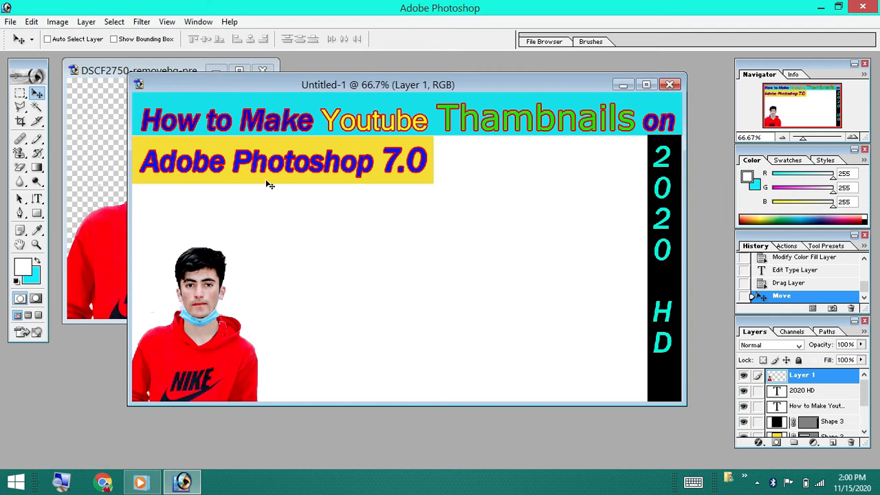
pyautogui.hotkey('ctrl', 't')
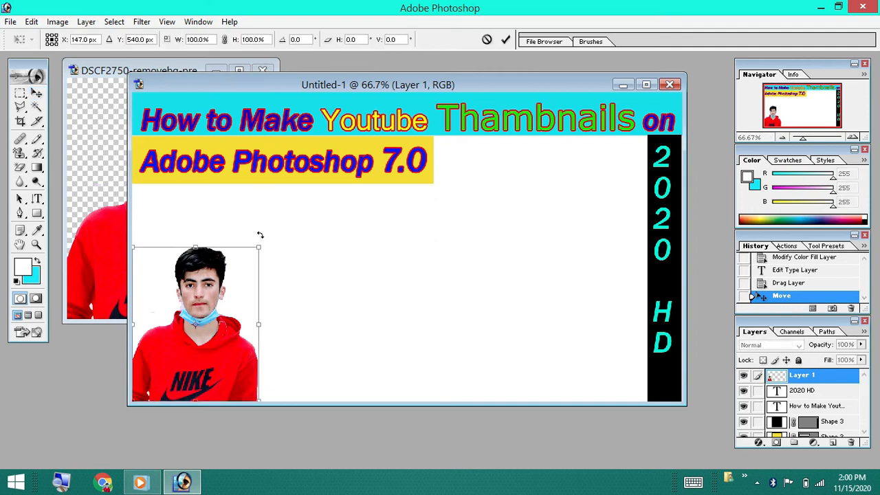
pyautogui.press('Return')
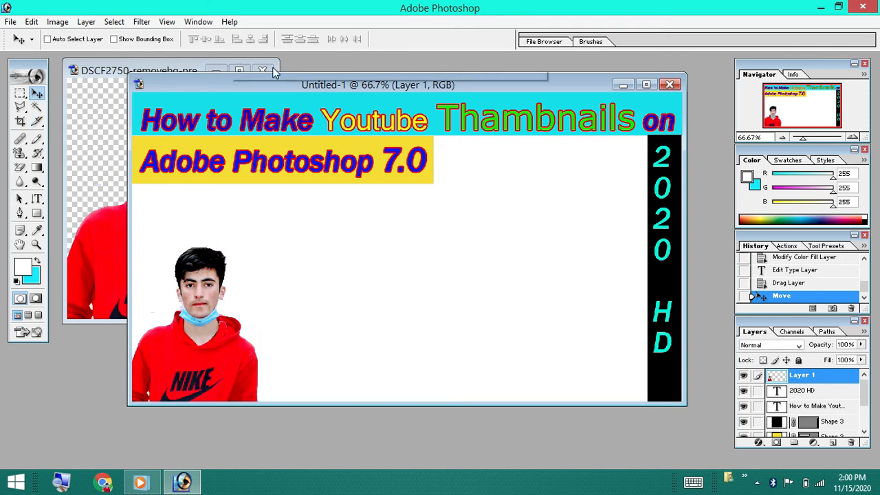
pyautogui.click(215, 70)
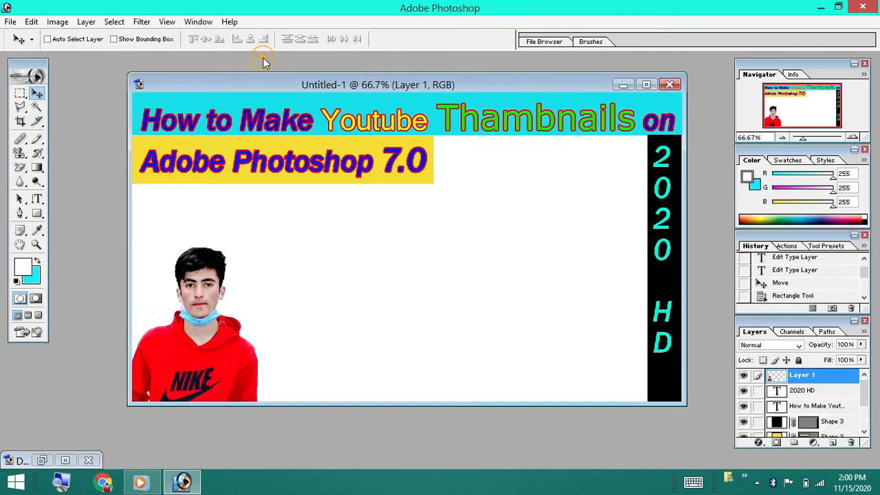
# Open the Photoshop-7-A-icon image from the Downloads folder
pyautogui.click(10, 21)
pyautogui.click(34, 51)
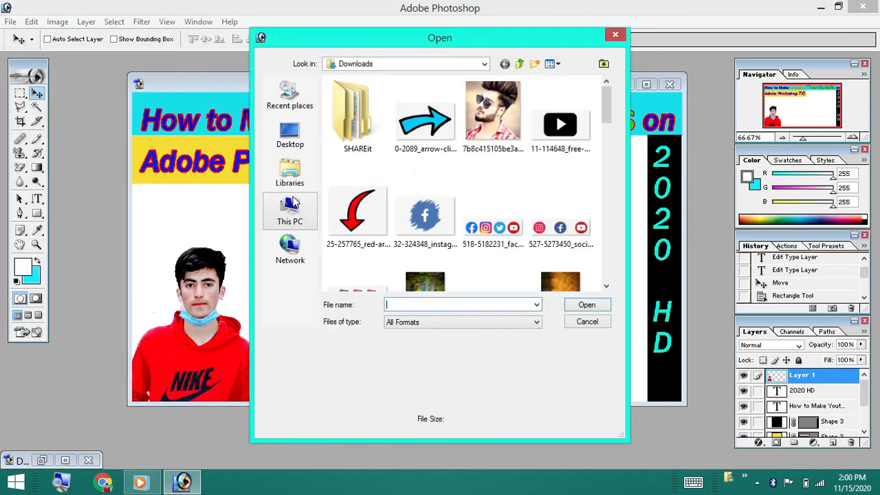
pyautogui.click(515, 206)
pyautogui.scroll(-5, 514, 204)
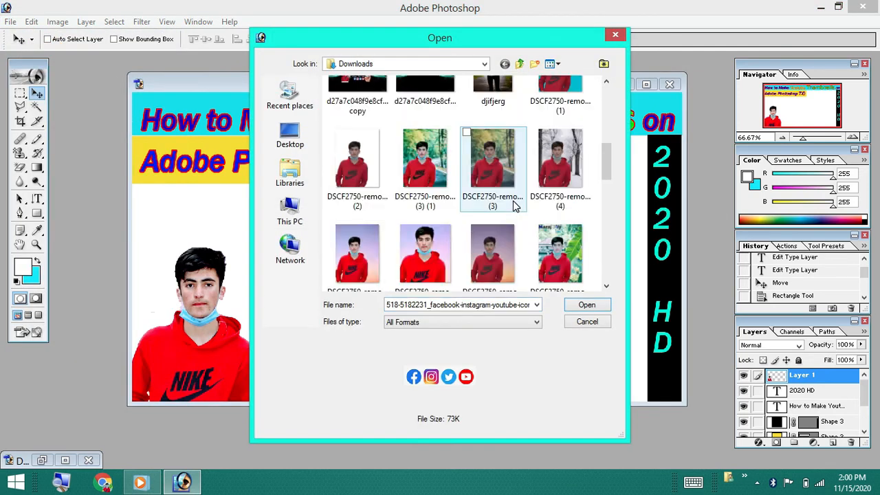
pyautogui.scroll(-3, 514, 205)
pyautogui.click(357, 252)
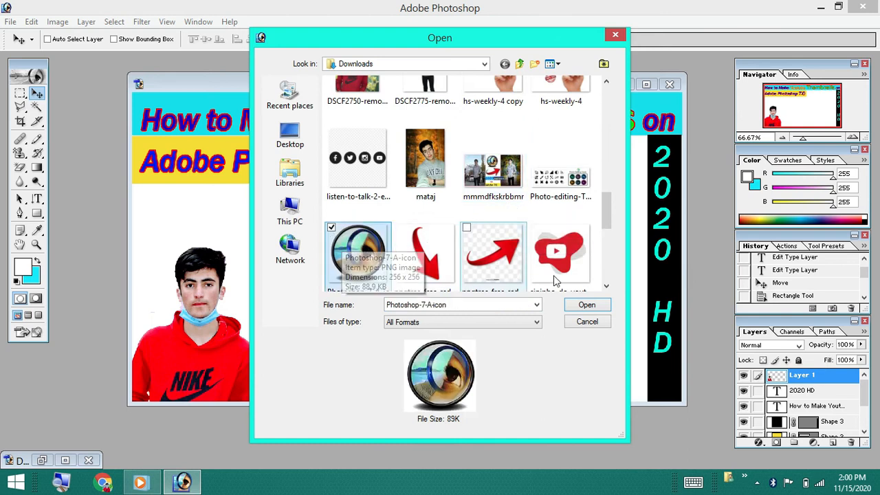
pyautogui.click(586, 305)
# Place the Photoshop eye icon beside the yellow title band in the thumbnail and scale it to about 65%
pyautogui.moveTo(362, 213); pyautogui.dragTo(488, 182)
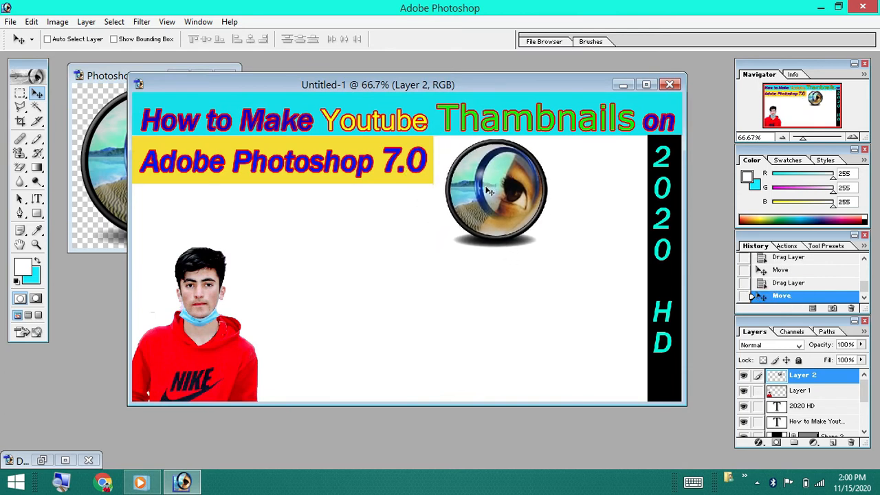
pyautogui.hotkey('ctrl', 't')
pyautogui.moveTo(445, 246); pyautogui.dragTo(461, 192)
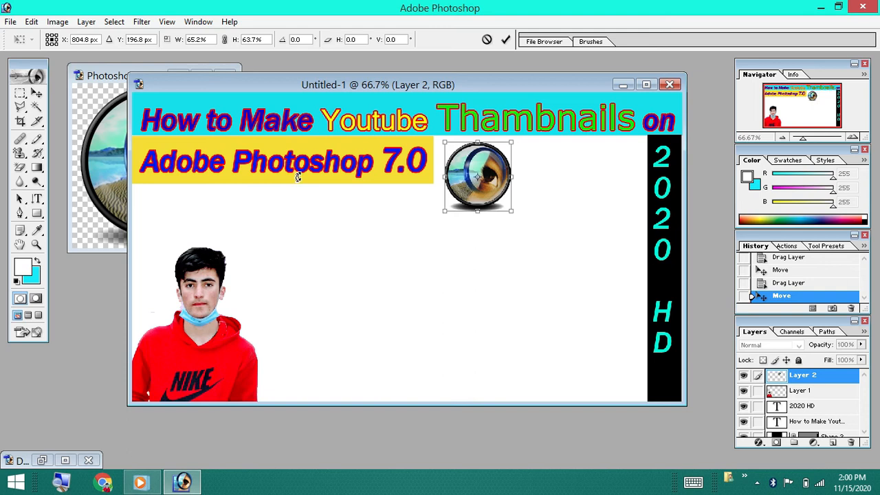
pyautogui.press('Return')
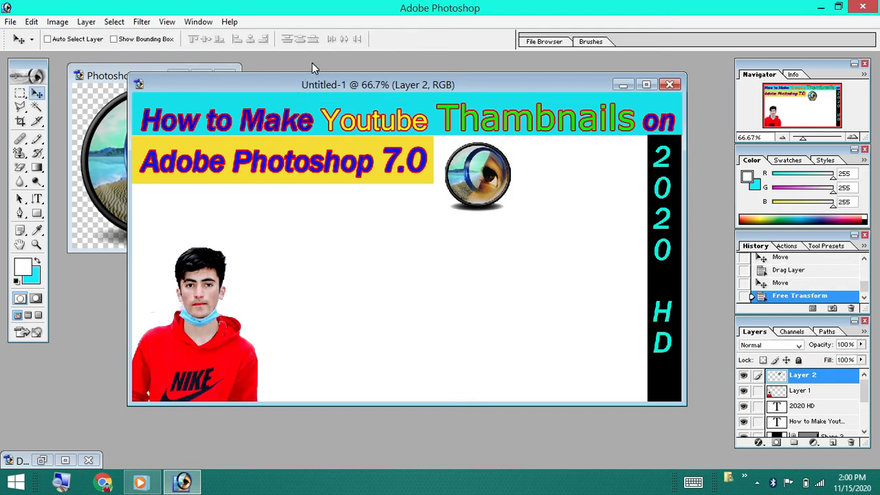
# Open the tyhtyy PNG image from the Desktop
pyautogui.click(11, 21)
pyautogui.click(41, 51)
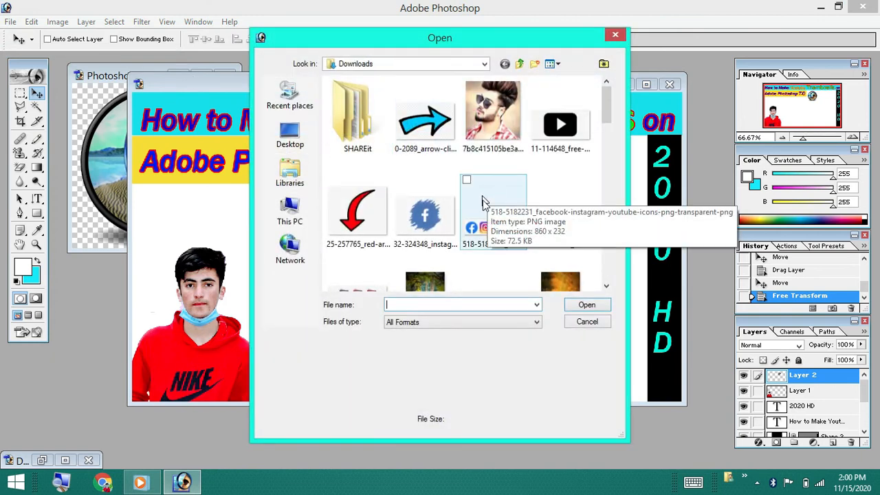
pyautogui.click(486, 227)
pyautogui.scroll(-5, 481, 235)
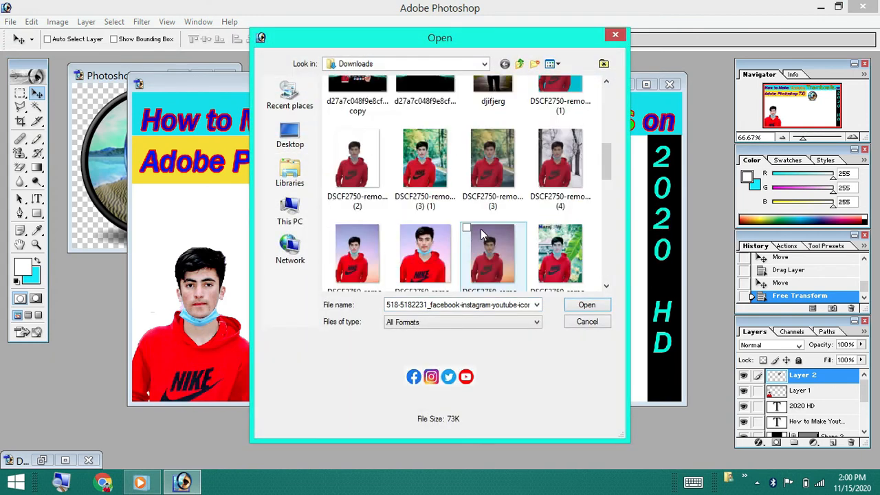
pyautogui.scroll(-2, 481, 234)
pyautogui.click(289, 137)
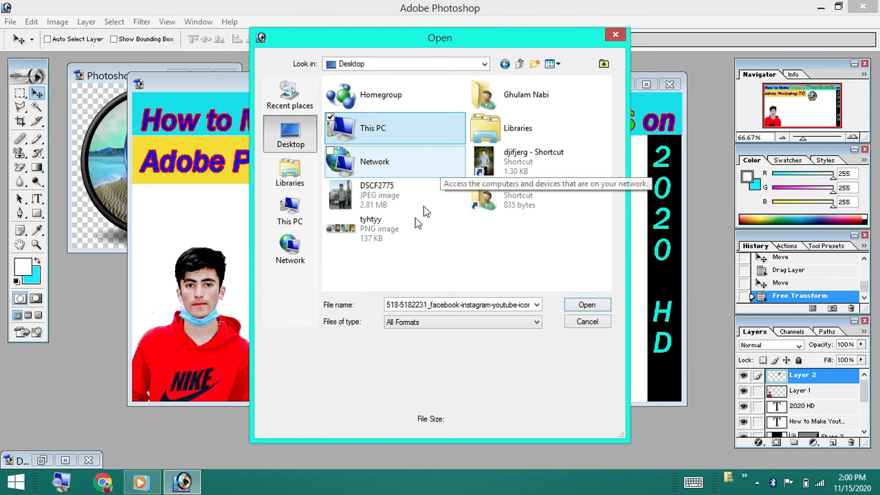
pyautogui.click(359, 223)
pyautogui.click(581, 308)
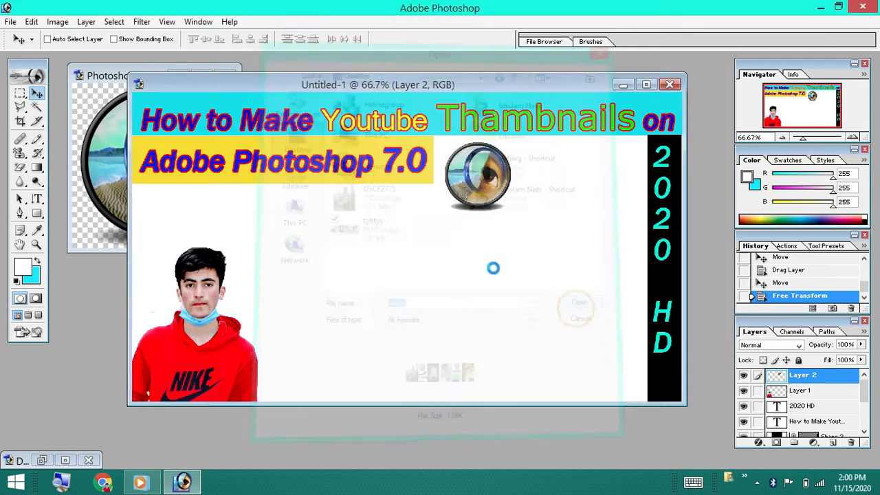
# Place the before-and-after image strip in the thumbnail's lower area and enlarge it to about 193% width and 224% height
pyautogui.moveTo(282, 126); pyautogui.dragTo(430, 261)
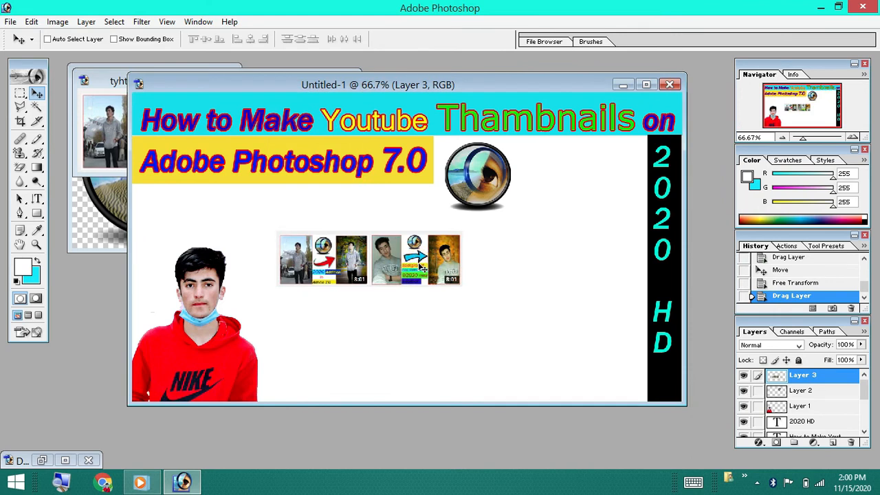
pyautogui.hotkey('ctrl', 't')
pyautogui.moveTo(462, 287); pyautogui.dragTo(633, 360)
pyautogui.moveTo(447, 359); pyautogui.dragTo(453, 349)
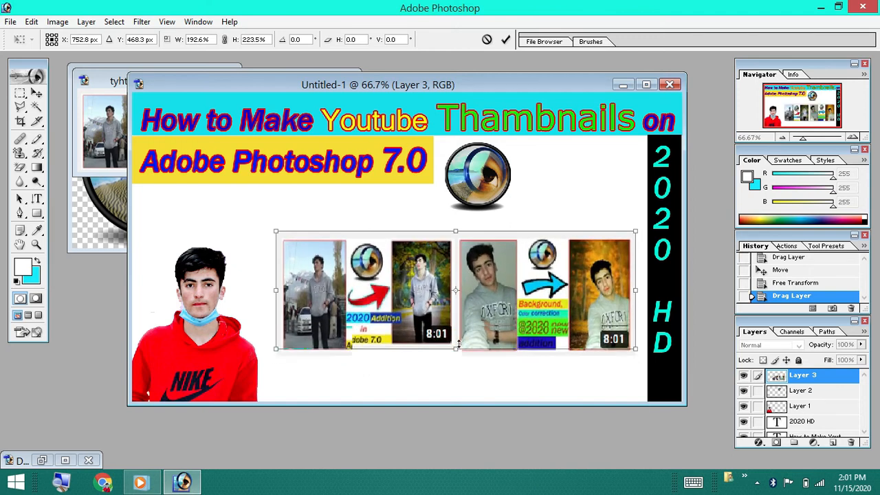
pyautogui.moveTo(478, 304); pyautogui.dragTo(480, 311)
pyautogui.press('Return')
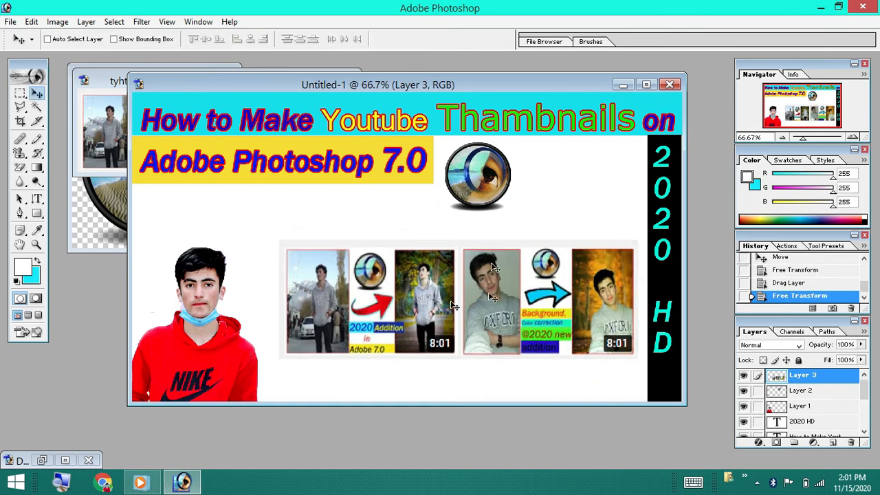
# Apply Curves to the image strip, with a shadow point at input 85, output 72 and a second point in the highlights
pyautogui.click(58, 21)
pyautogui.moveTo(65, 57)
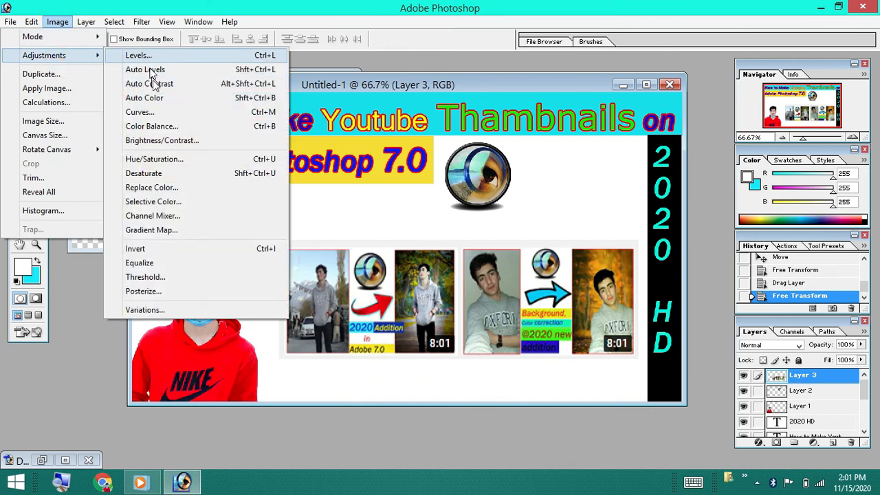
pyautogui.click(160, 112)
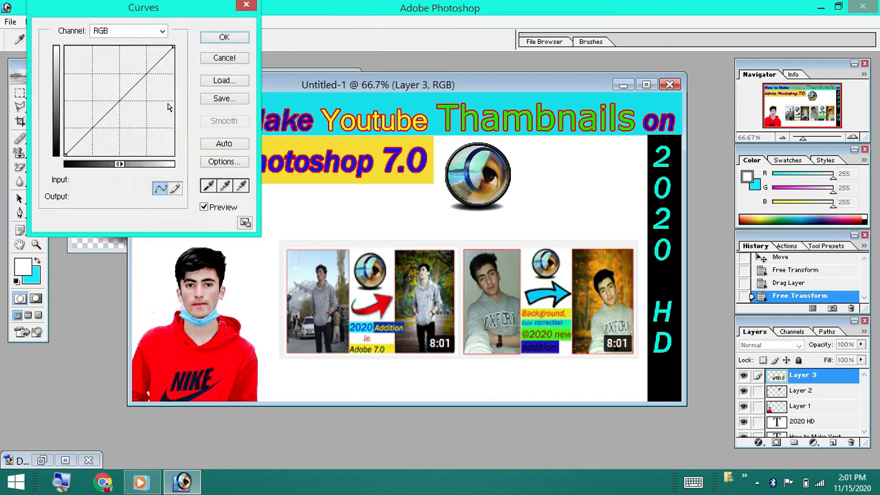
pyautogui.click(90, 128)
pyautogui.click(149, 68)
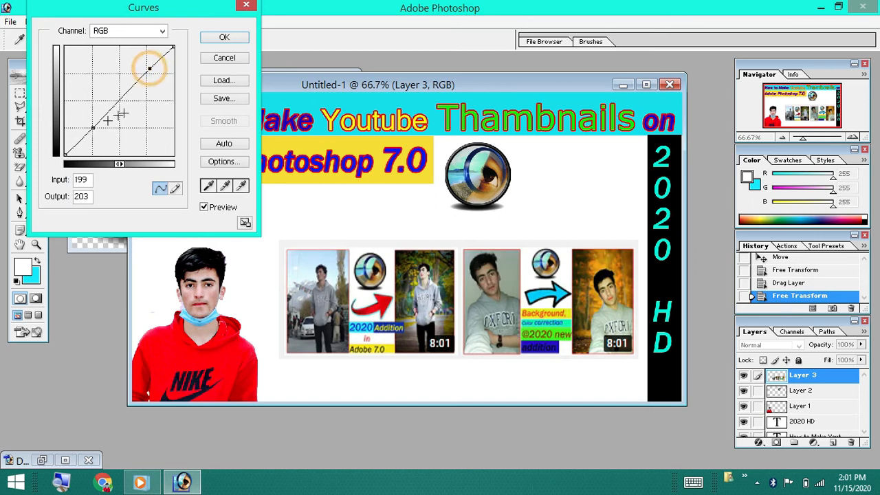
pyautogui.moveTo(89, 128)
pyautogui.mouseDown()
pyautogui.moveTo(84, 110)
pyautogui.moveTo(111, 138)
pyautogui.moveTo(100, 126)
pyautogui.mouseUp()
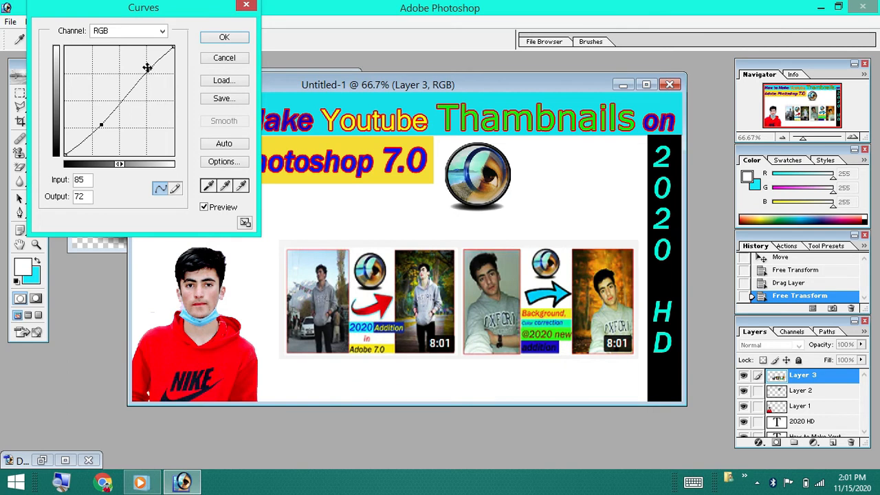
pyautogui.moveTo(152, 69)
pyautogui.mouseDown()
pyautogui.moveTo(144, 61)
pyautogui.moveTo(156, 78)
pyautogui.moveTo(157, 67)
pyautogui.moveTo(130, 80)
pyautogui.moveTo(139, 79)
pyautogui.mouseUp()
pyautogui.click(215, 41)
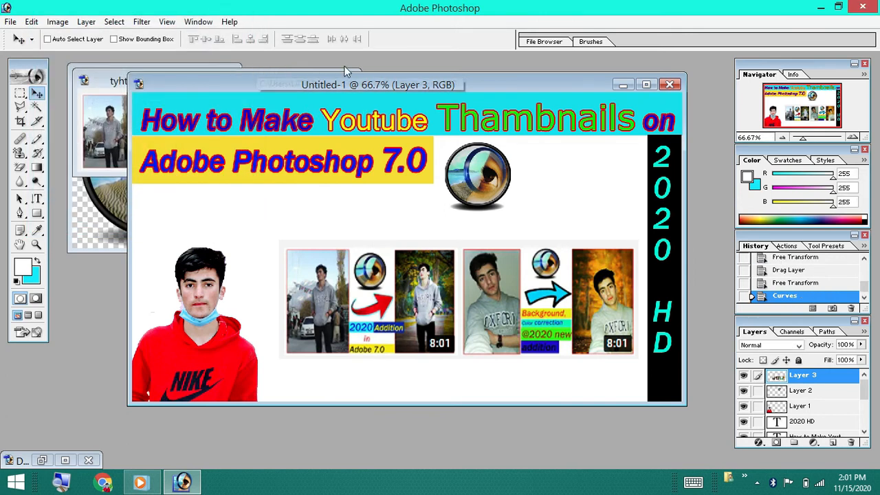
# Open the blue 0-2089 arrow clip-art image from the Downloads folder
pyautogui.click(31, 21)
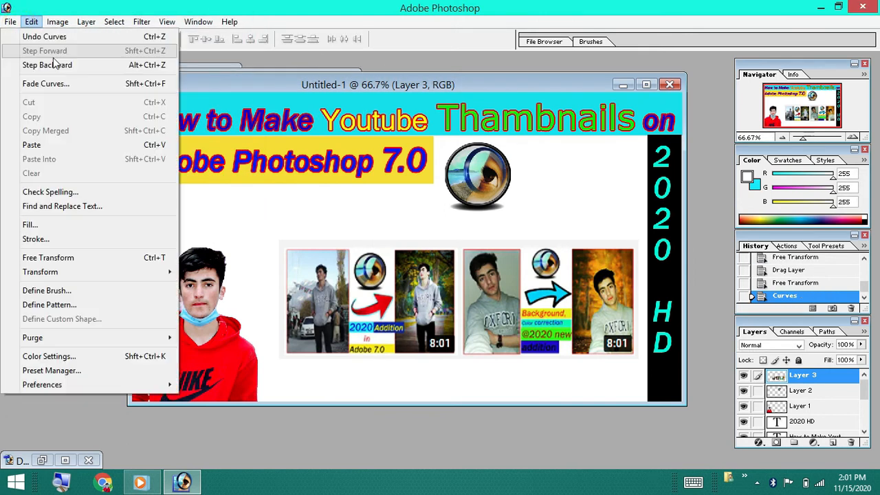
pyautogui.click(10, 22)
pyautogui.click(26, 51)
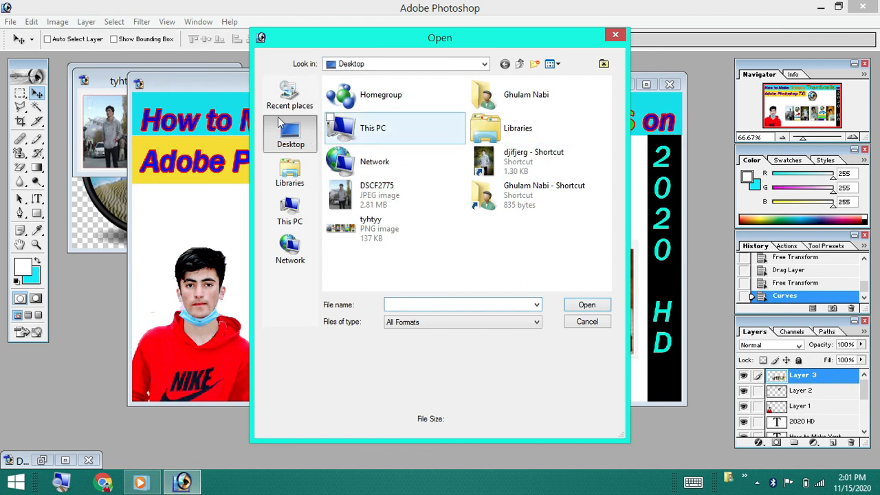
pyautogui.click(290, 173)
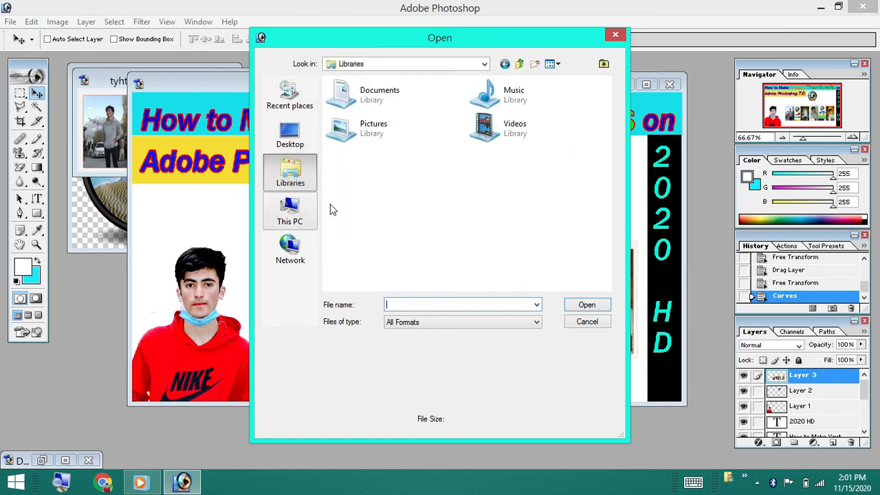
pyautogui.click(290, 217)
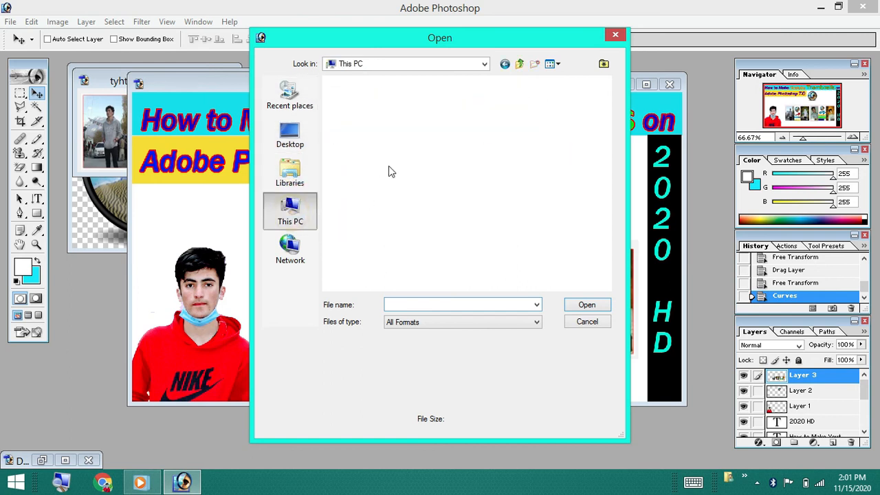
pyautogui.doubleClick(389, 176)
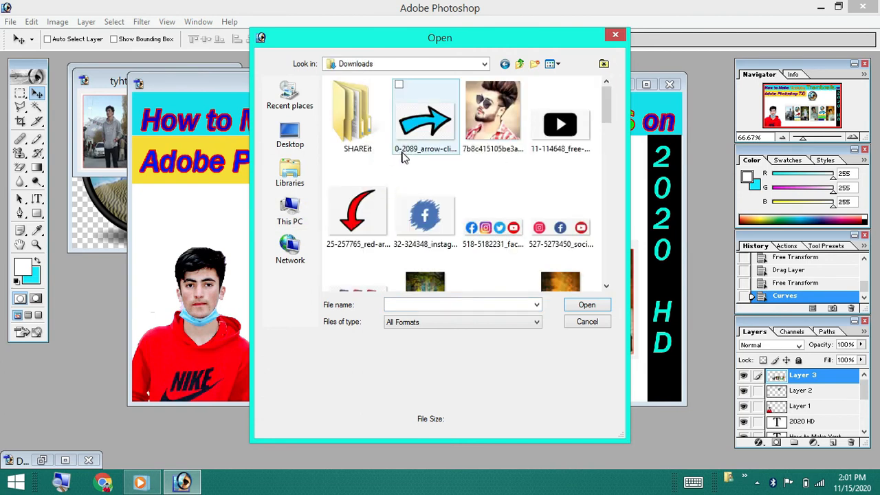
pyautogui.click(425, 131)
pyautogui.click(598, 309)
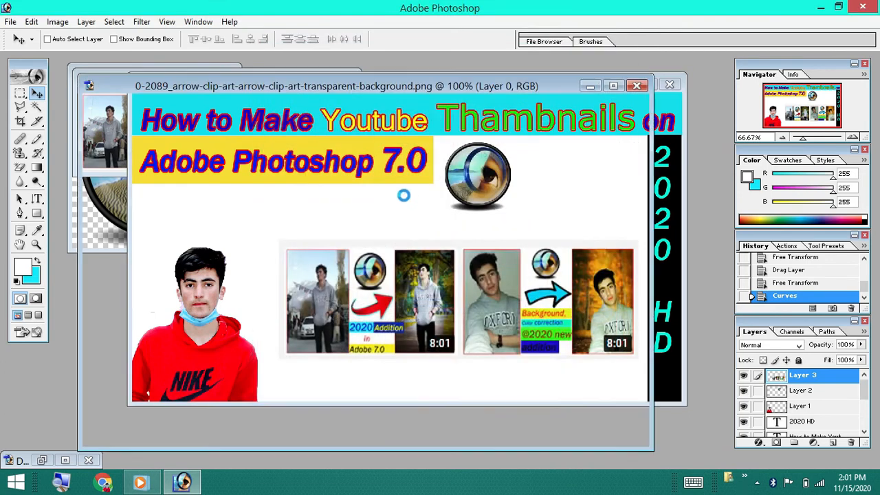
# Copy the blue arrow into the thumbnail and erase its checkered background with the Magic Eraser
pyautogui.moveTo(364, 95); pyautogui.dragTo(80, 63)
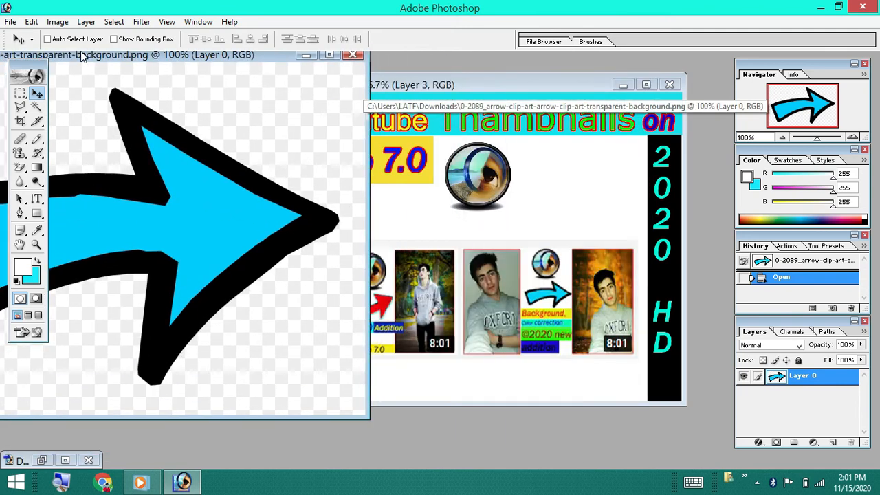
pyautogui.moveTo(269, 205); pyautogui.dragTo(411, 230)
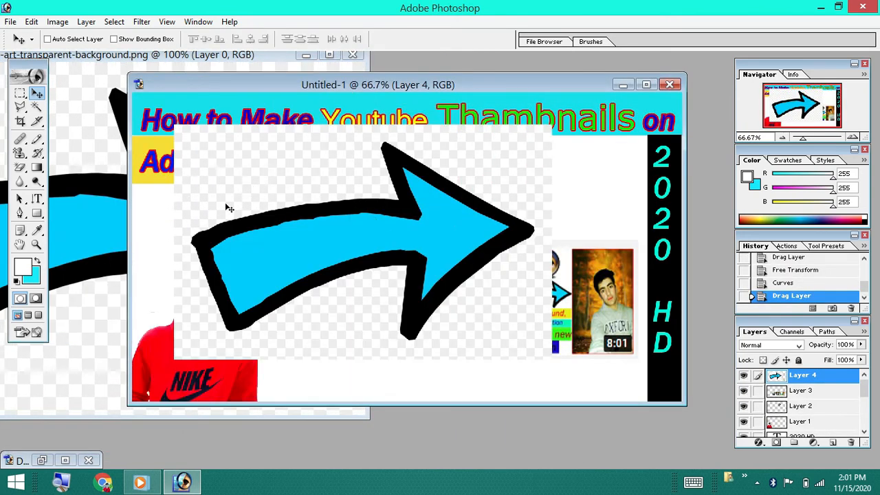
pyautogui.moveTo(19, 167); pyautogui.dragTo(72, 190)
pyautogui.click(255, 167)
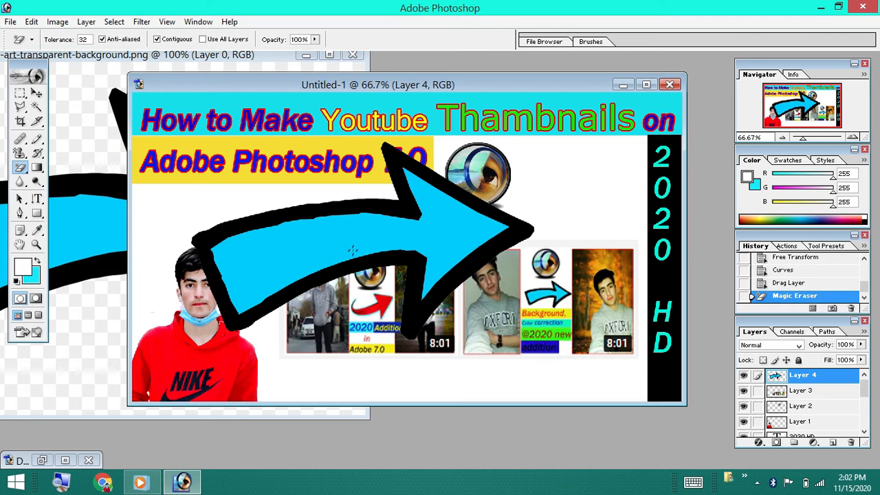
# Scale the blue arrow to about 18% width and 22% height, rotate it about 63°, and place it between the Photoshop icon and image strip
pyautogui.hotkey('ctrl', 't')
pyautogui.moveTo(191, 140); pyautogui.dragTo(416, 252)
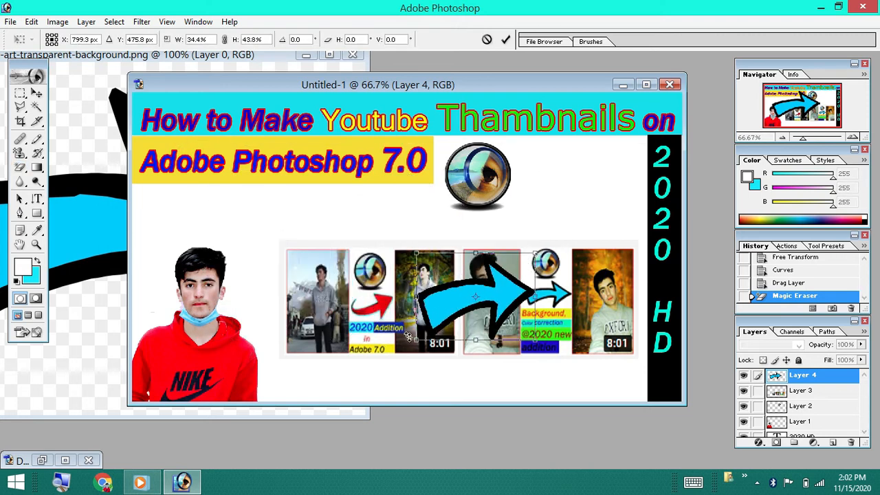
pyautogui.moveTo(456, 300); pyautogui.dragTo(544, 188)
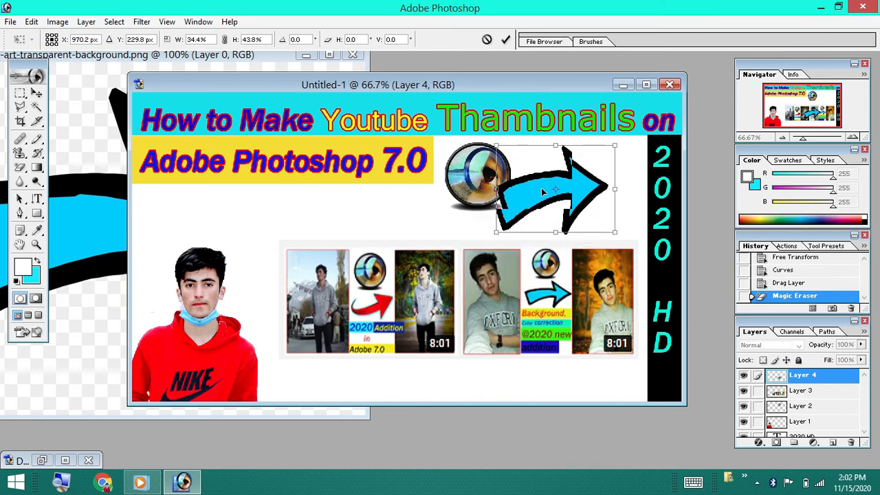
pyautogui.moveTo(496, 235); pyautogui.dragTo(500, 194)
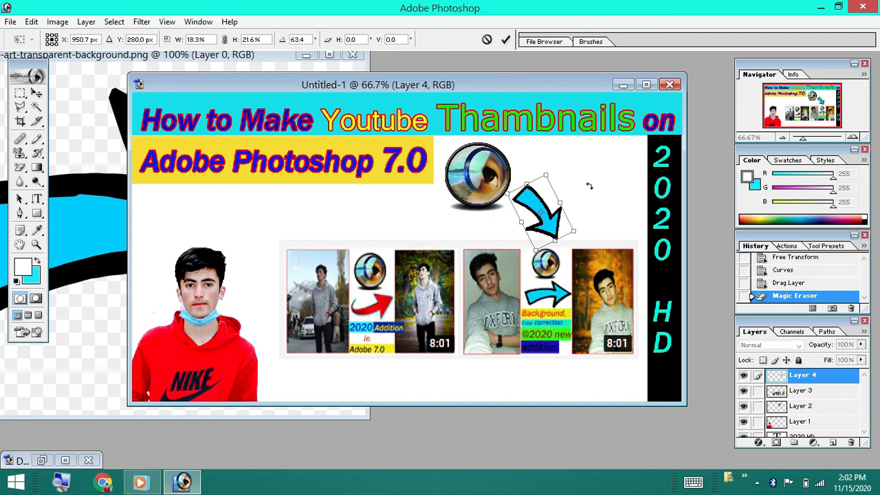
pyautogui.press('Return')
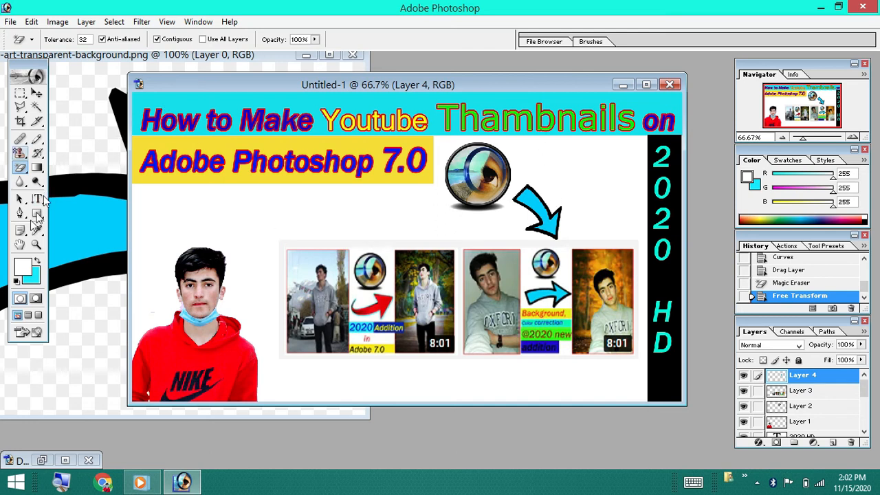
# Outline the before-and-after image strip with 1 px blue lines and add a vertical line dividing its two samples
pyautogui.click(39, 214)
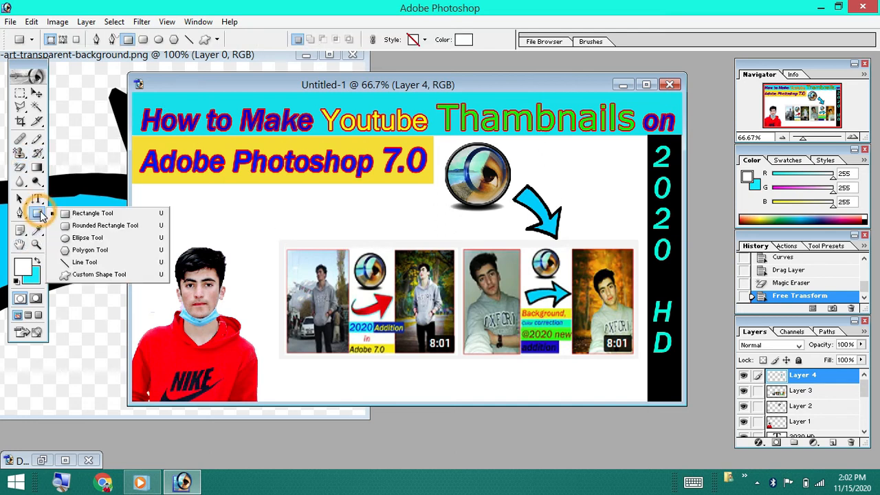
pyautogui.click(84, 262)
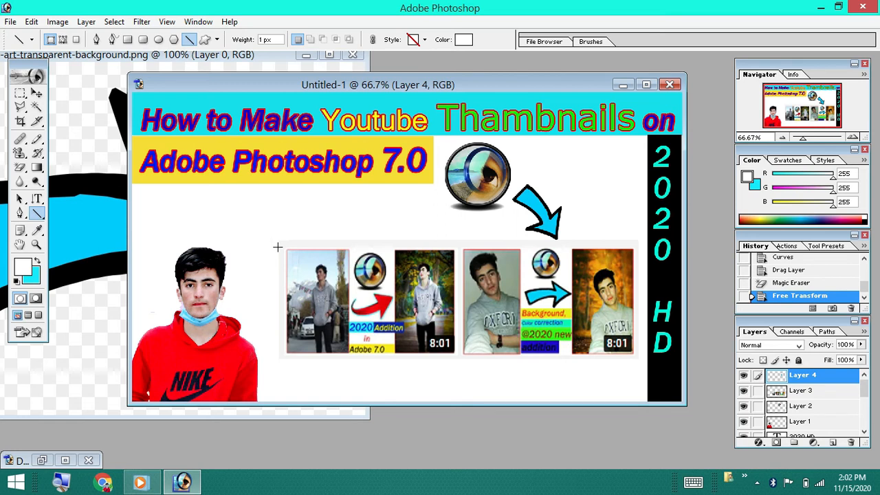
pyautogui.moveTo(280, 245); pyautogui.dragTo(280, 356)
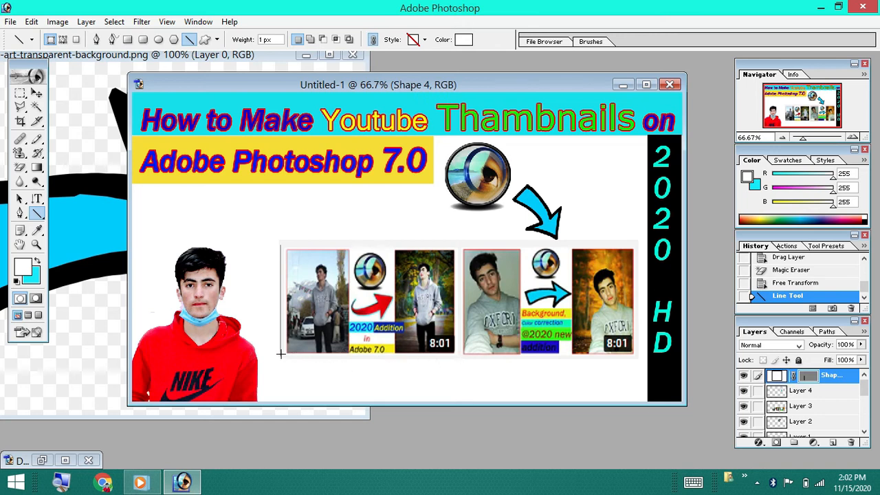
pyautogui.click(463, 39)
pyautogui.click(580, 303)
pyautogui.click(580, 342)
pyautogui.click(675, 255)
pyautogui.moveTo(280, 355)
pyautogui.mouseDown()
pyautogui.moveTo(637, 361)
pyautogui.moveTo(637, 248)
pyautogui.moveTo(284, 243)
pyautogui.moveTo(281, 355)
pyautogui.mouseUp()
pyautogui.moveTo(463, 358); pyautogui.dragTo(458, 356)
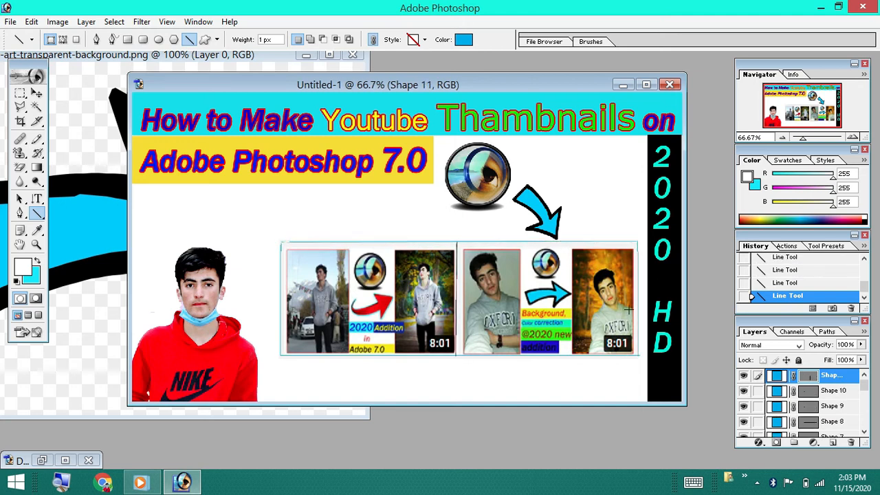
# Enlarge the portrait cutout on Layer 1 to about 114% width and 125% height, keeping it in the canvas's lower-left corner
pyautogui.hotkey('ctrl', '+')
pyautogui.scroll(-1, 574, 180)
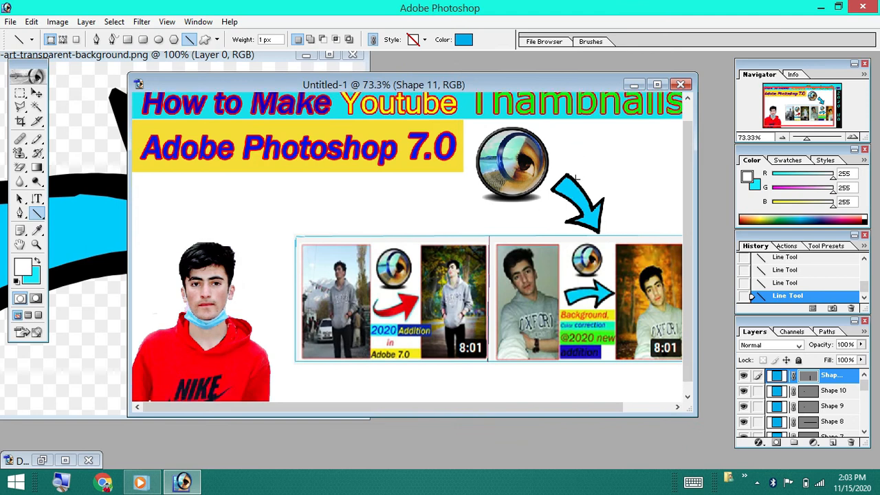
pyautogui.scroll(1, 570, 181)
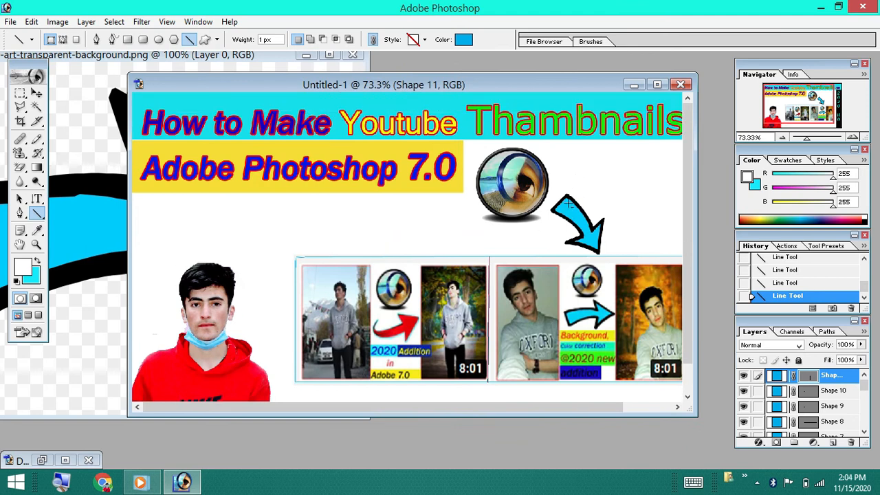
pyautogui.scroll(-2, 567, 201)
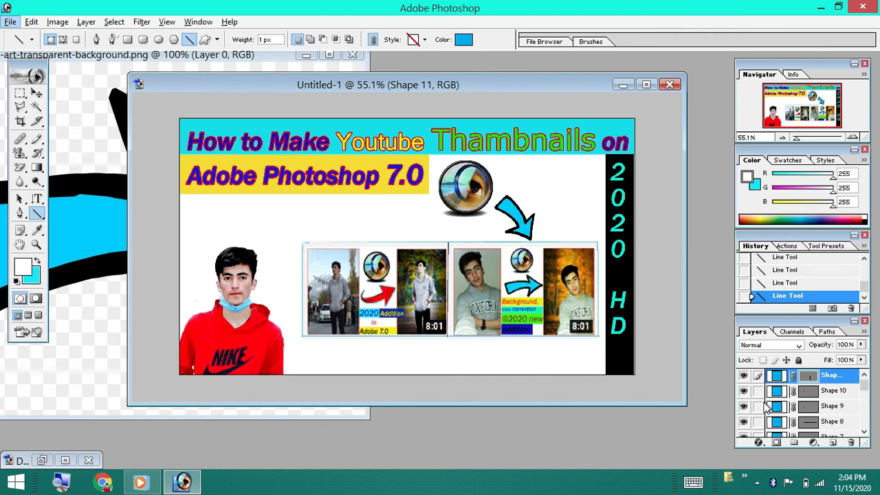
pyautogui.click(792, 405)
pyautogui.scroll(-3, 787, 398)
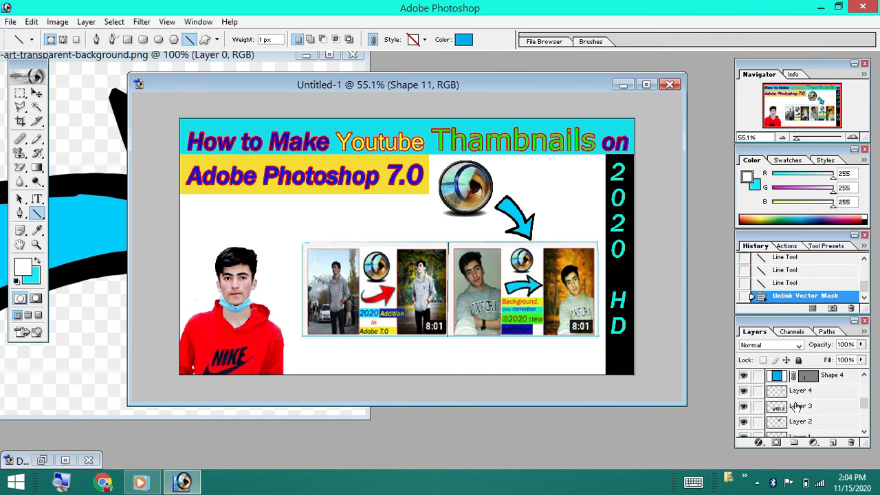
pyautogui.click(794, 382)
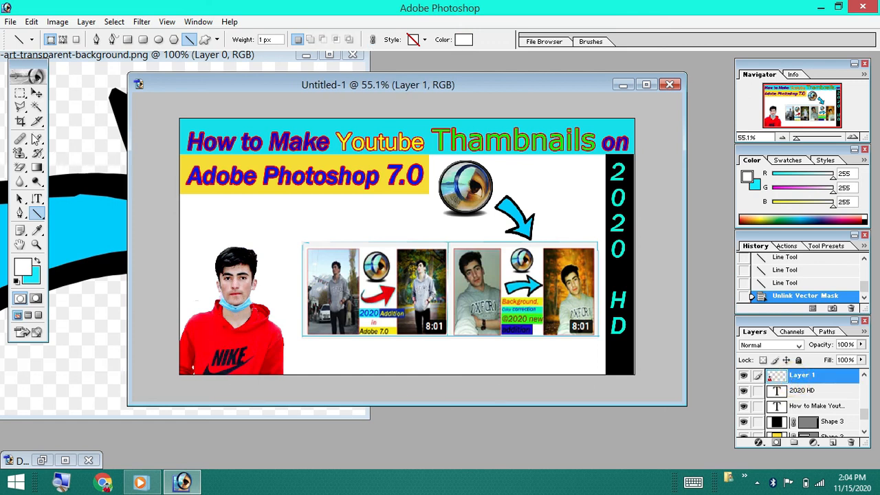
pyautogui.click(36, 93)
pyautogui.moveTo(223, 311)
pyautogui.mouseDown()
pyautogui.moveTo(220, 302)
pyautogui.moveTo(223, 313)
pyautogui.mouseUp()
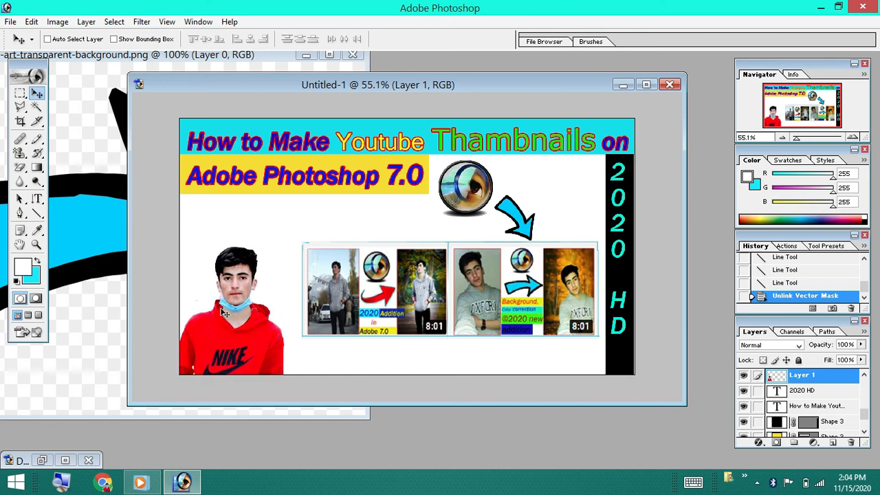
pyautogui.hotkey('ctrl', 't')
pyautogui.moveTo(284, 246); pyautogui.dragTo(298, 219)
pyautogui.moveTo(240, 217); pyautogui.dragTo(243, 219)
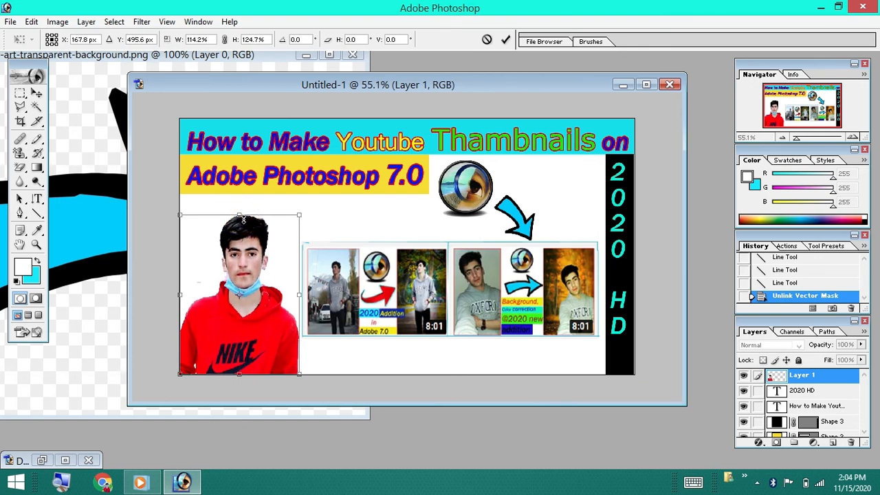
pyautogui.press('Return')
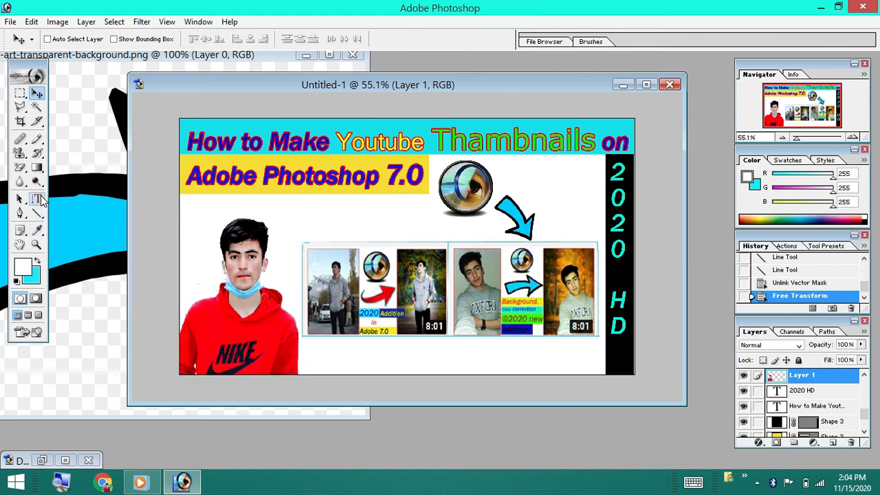
# Add the horizontal text "FULL TUTORIAL" in black (000000) below the image strip
pyautogui.click(39, 199)
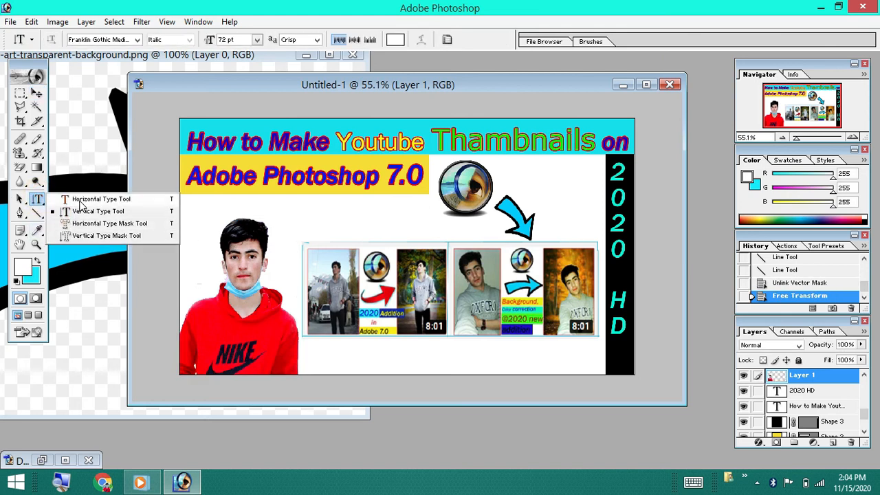
pyautogui.moveTo(305, 349); pyautogui.dragTo(425, 375)
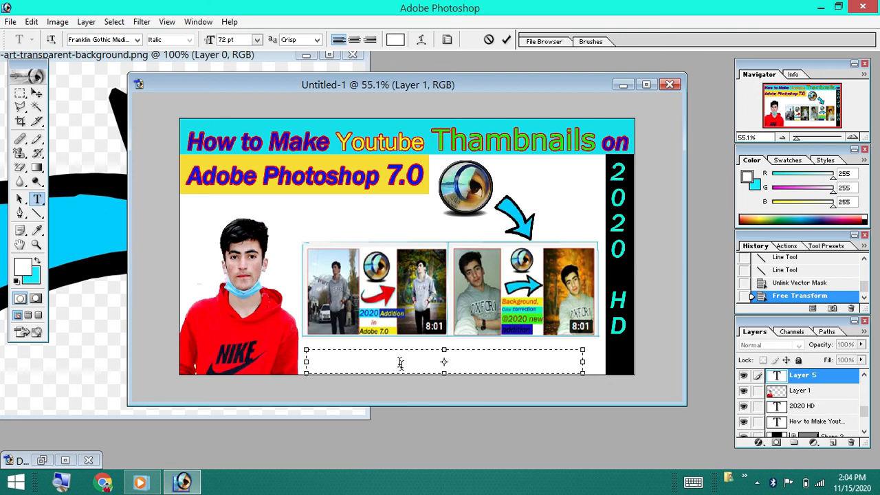
pyautogui.click(395, 40)
pyautogui.click(564, 428)
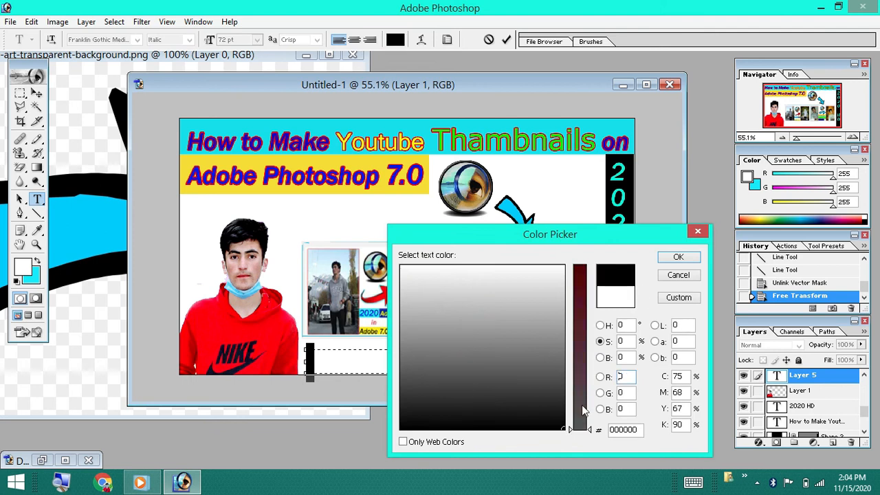
pyautogui.click(666, 260)
pyautogui.write('fU')
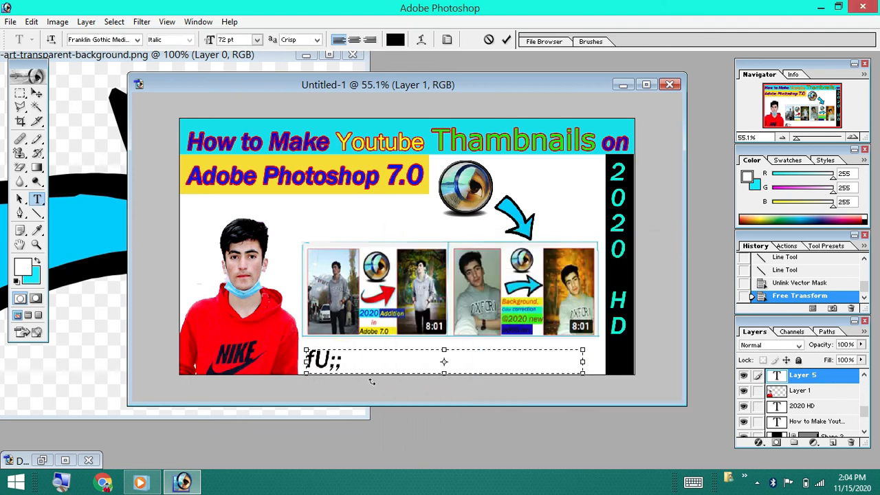
pyautogui.write('LL TUTORIAL')
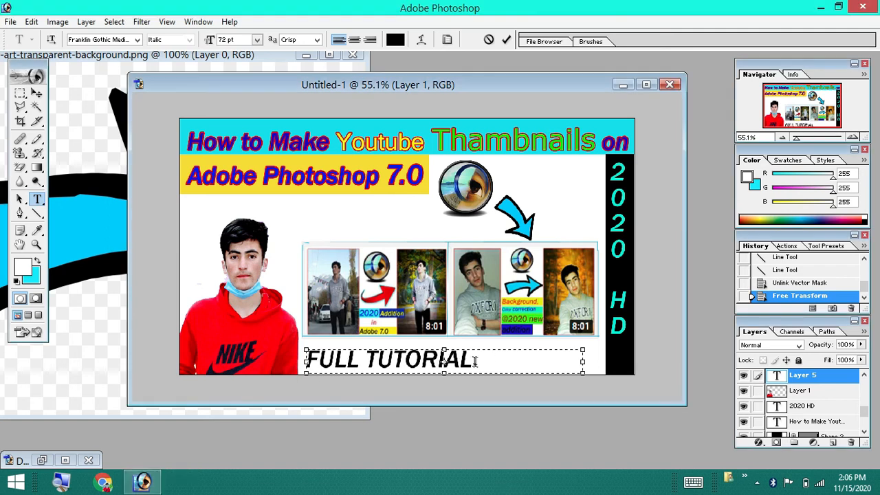
# Narrow the FULL TUTORIAL text box to fit its words and move the text to the centre beneath the image strip
pyautogui.moveTo(585, 361); pyautogui.dragTo(478, 373)
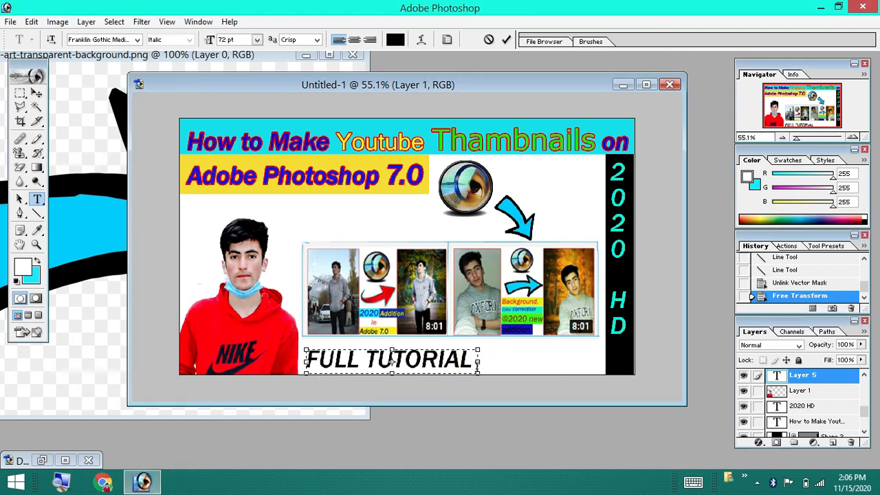
pyautogui.click(36, 93)
pyautogui.moveTo(395, 354); pyautogui.dragTo(446, 354)
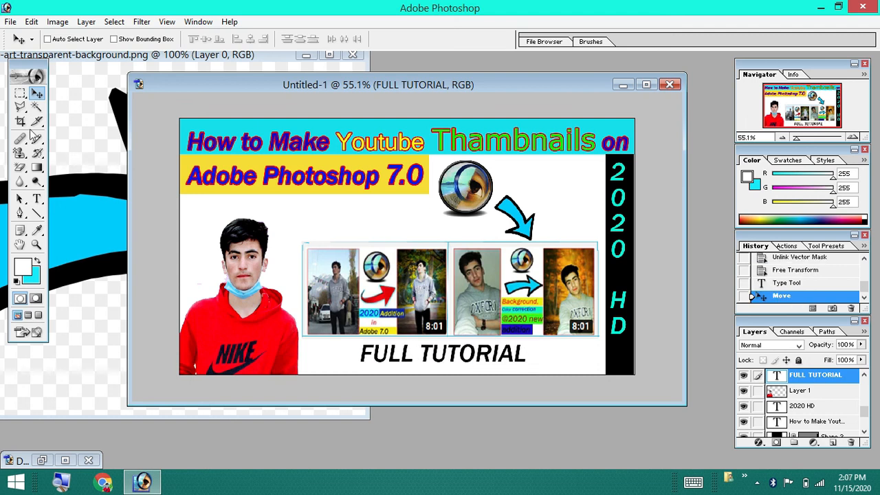
pyautogui.moveTo(36, 167); pyautogui.dragTo(75, 164)
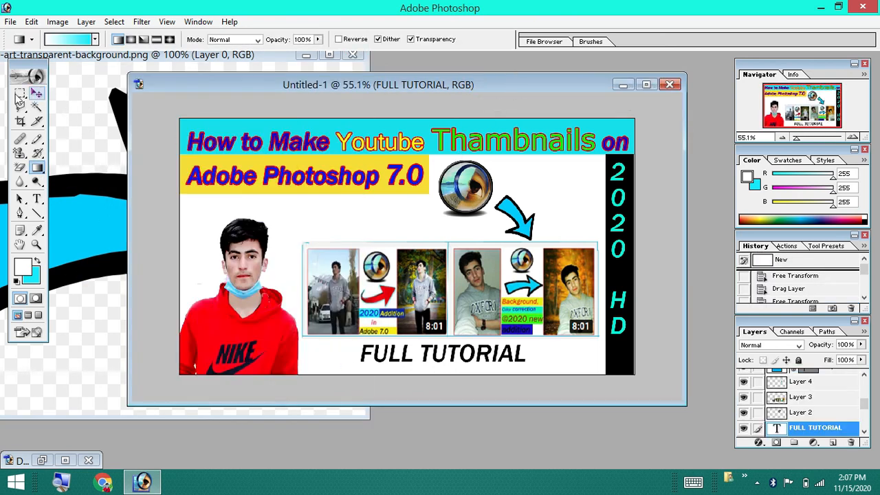
pyautogui.click(36, 92)
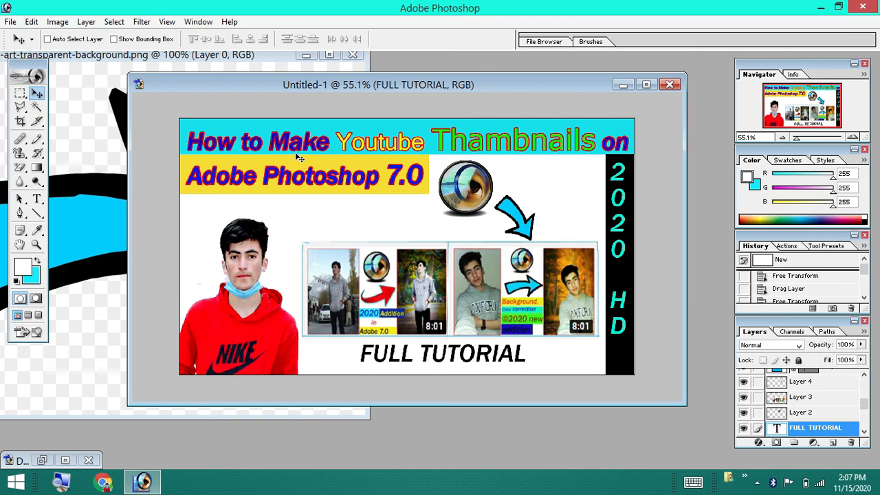
# Save the thumbnail as a JPEG in the Downloads folder, using the creator's name as the file name
pyautogui.hotkey('ctrl', 's')
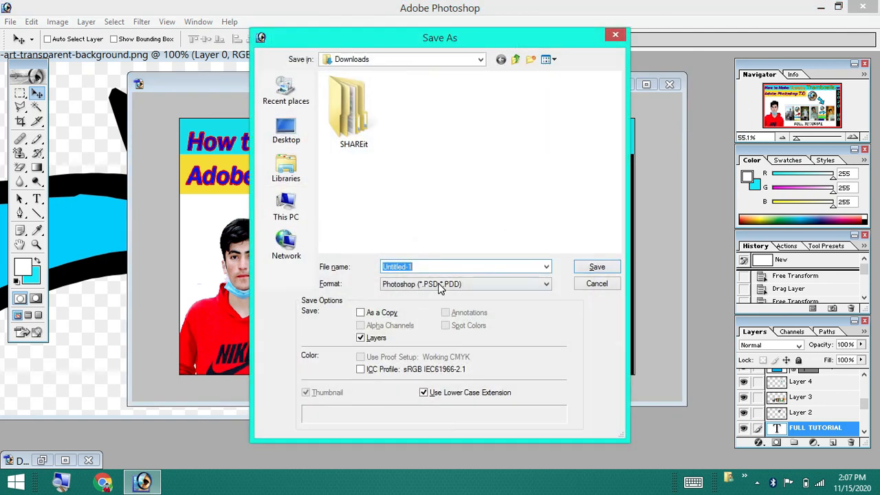
pyautogui.click(439, 287)
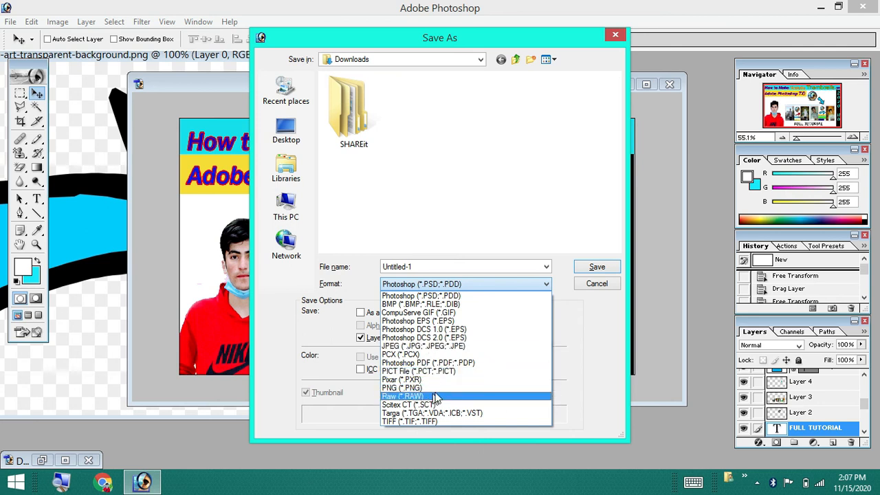
pyautogui.click(433, 346)
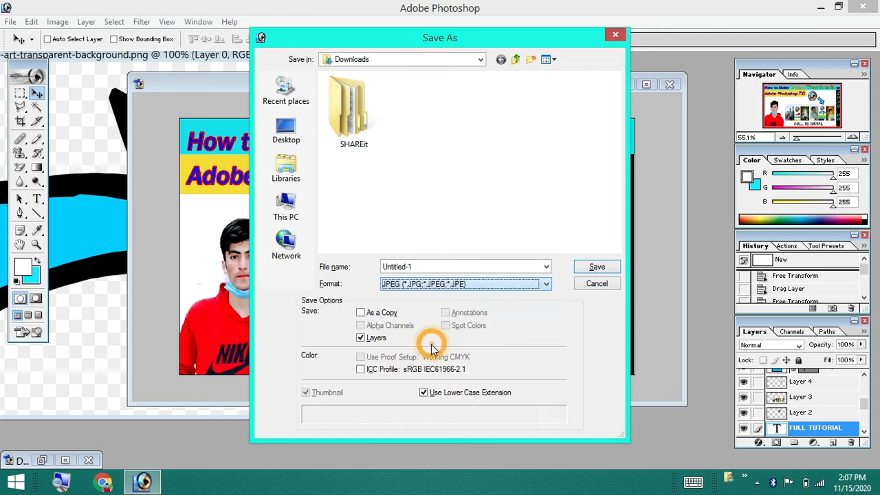
pyautogui.click(479, 269)
pyautogui.press('BackSpace')
pyautogui.write('MARAJ ALY T')
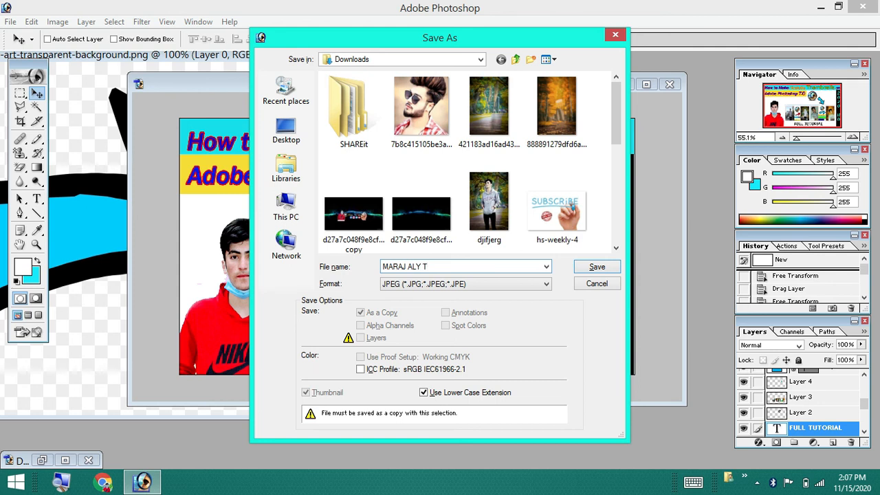
pyautogui.click(597, 266)
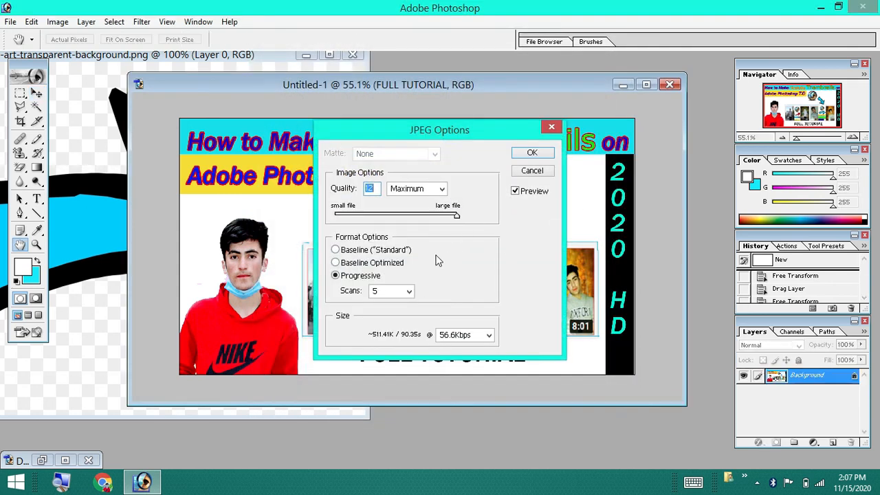
# Set the JPEG size estimate's connection speed to 2MBps and accept the export options
pyautogui.click(478, 335)
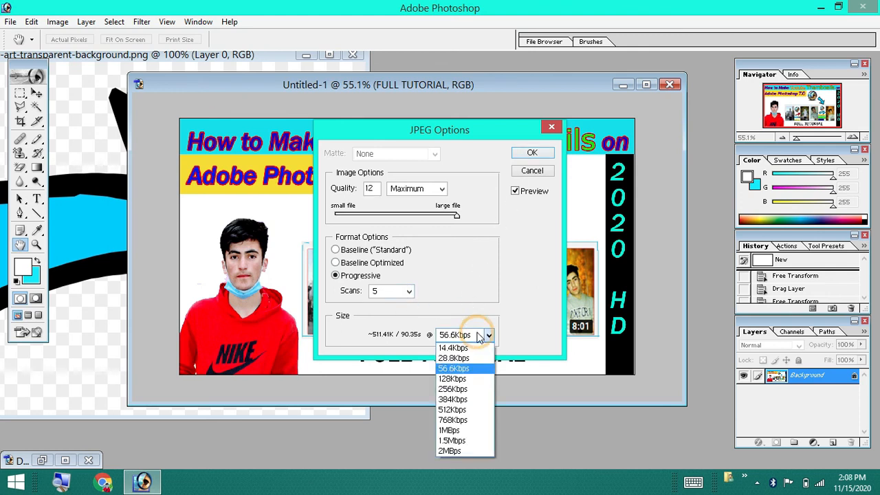
pyautogui.click(460, 448)
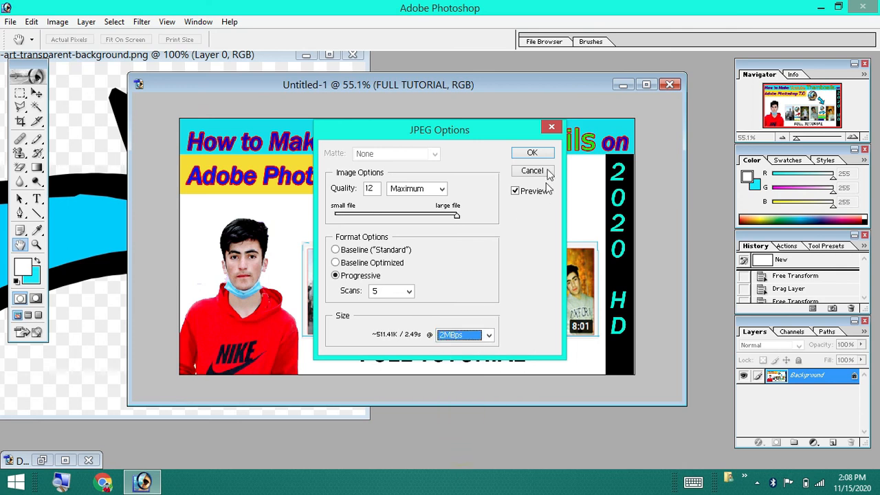
pyautogui.click(530, 152)
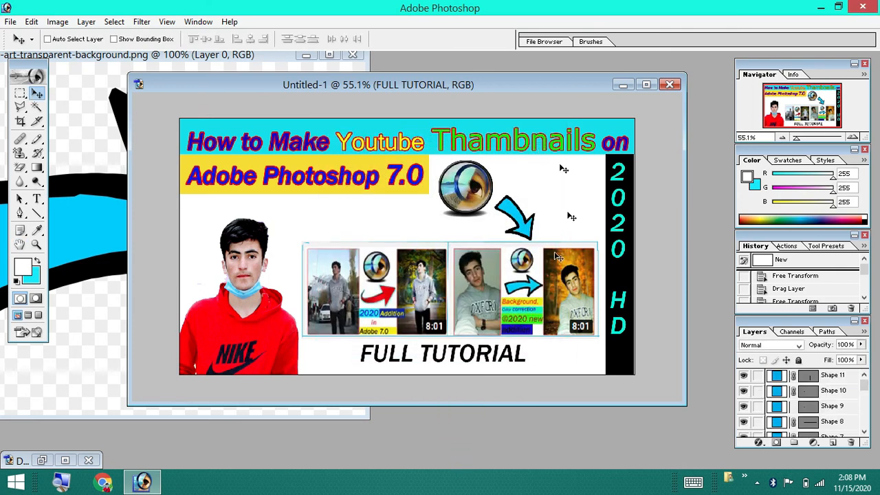
# Switch to the Downloads folder and view the exported thumbnail in a maximized Windows Photo Viewer
pyautogui.click(822, 7)
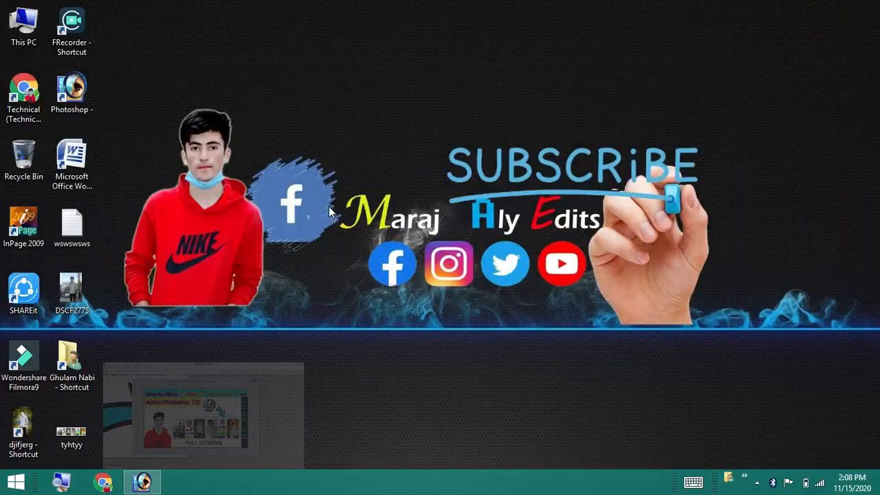
pyautogui.press('super+e')
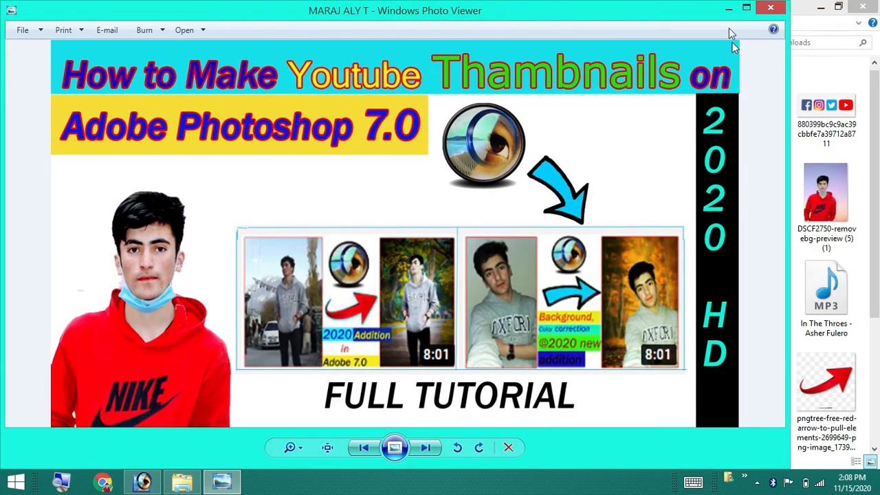
pyautogui.click(745, 8)
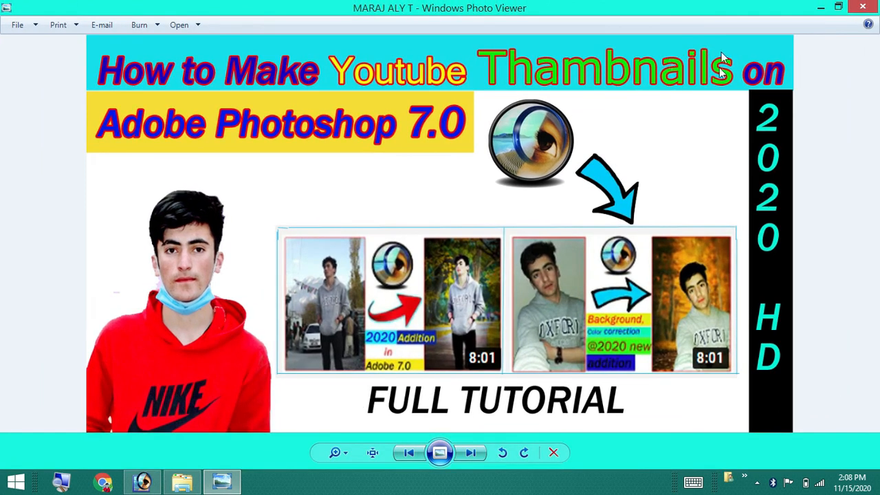